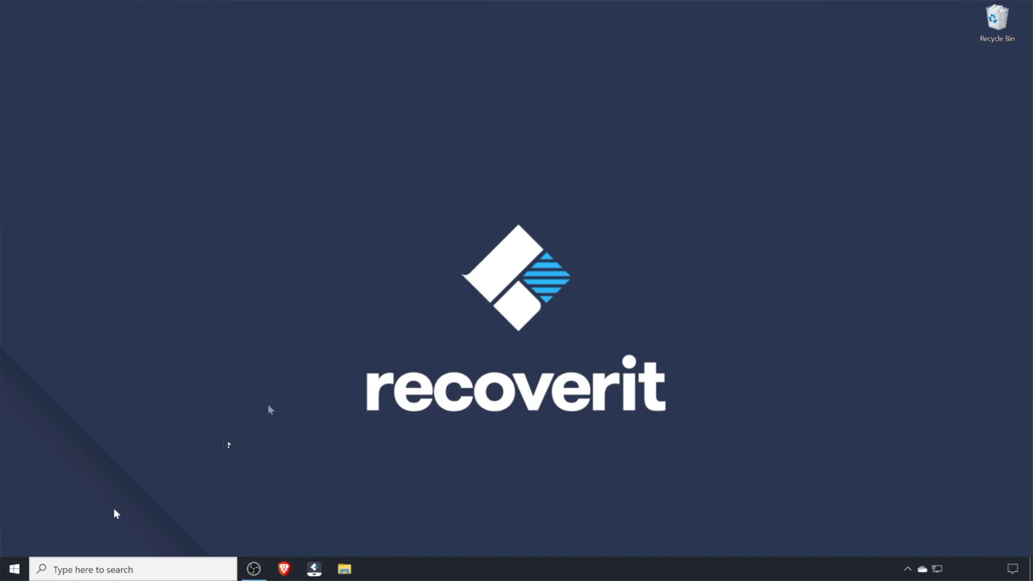
- Open Device Manager from the Win+X menu
key(super+x)
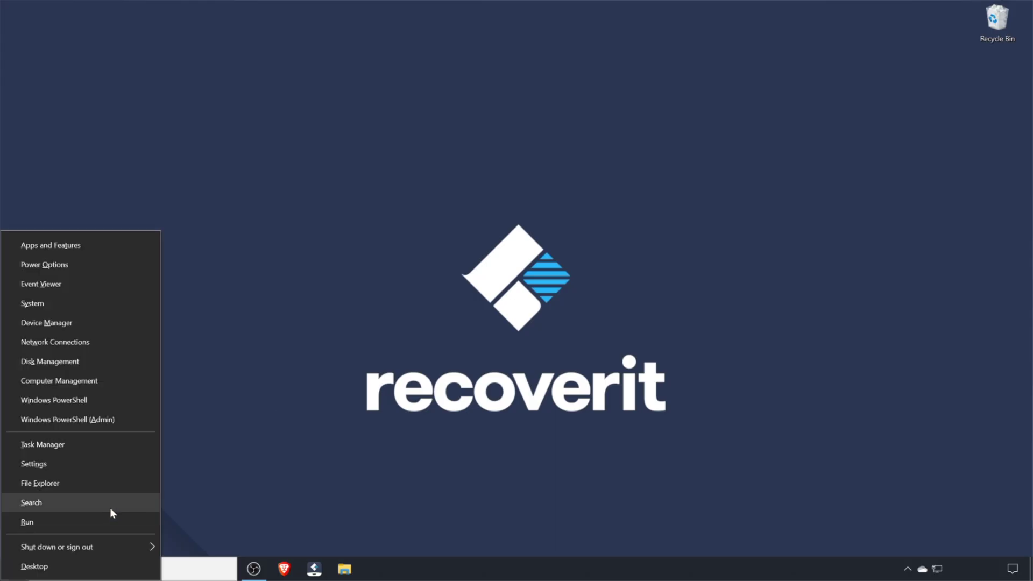
click(90, 322)
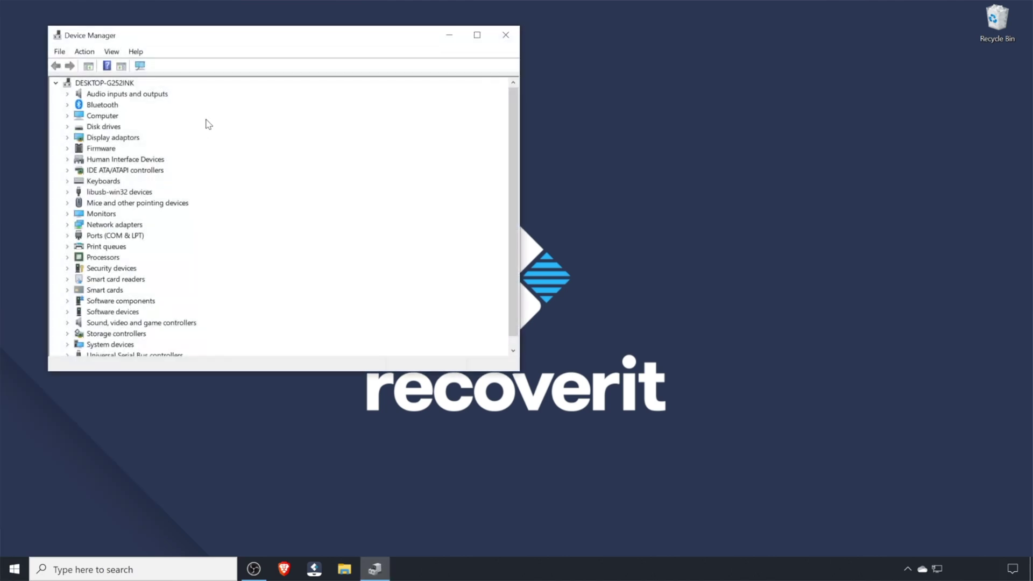
drag(235, 45, 245, 77)
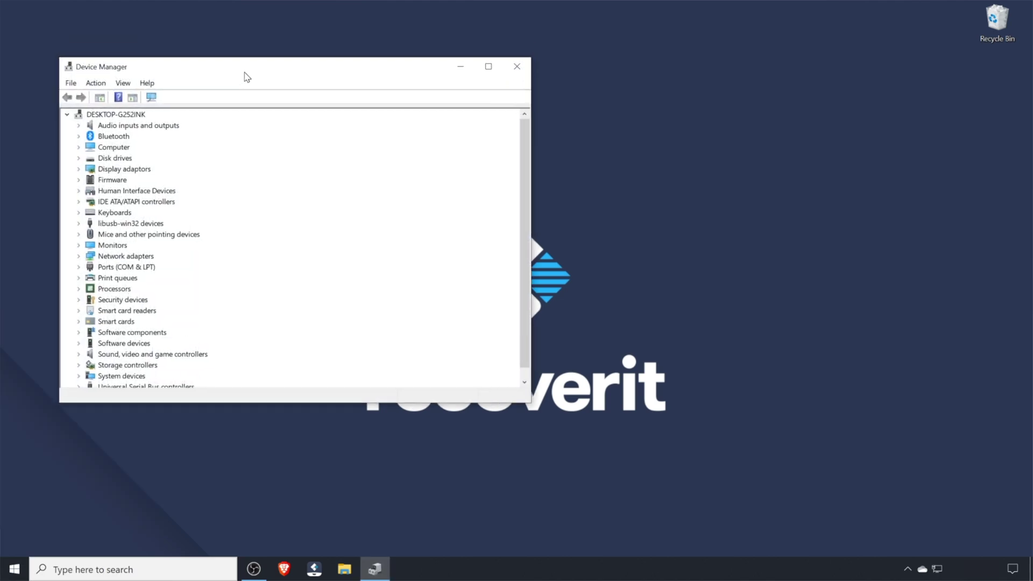
- Update the Intel(R) Iris(R) Xe Graphics driver under Display adaptors, letting Windows search automatically
click(78, 170)
click(143, 180)
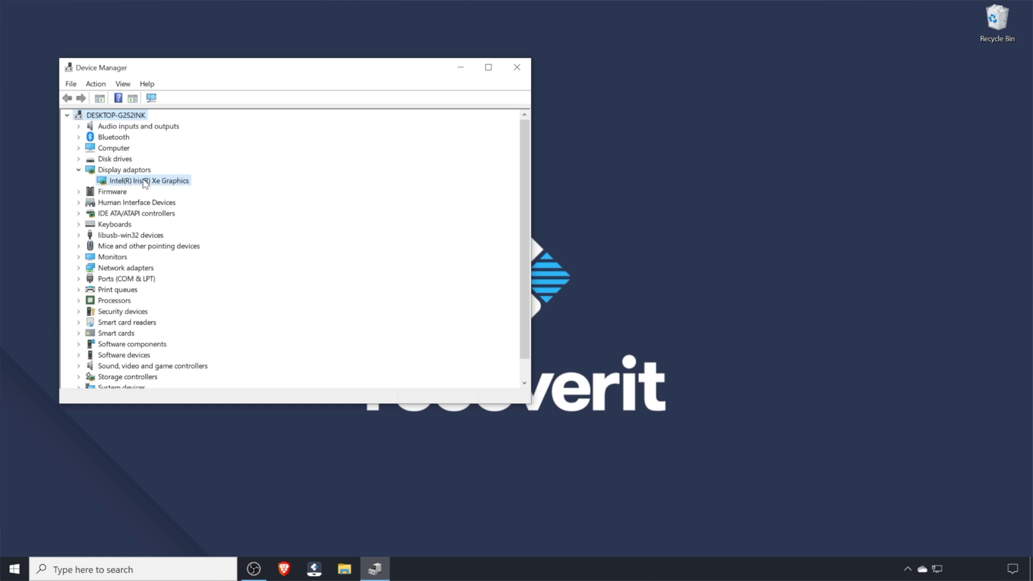
right_click(144, 181)
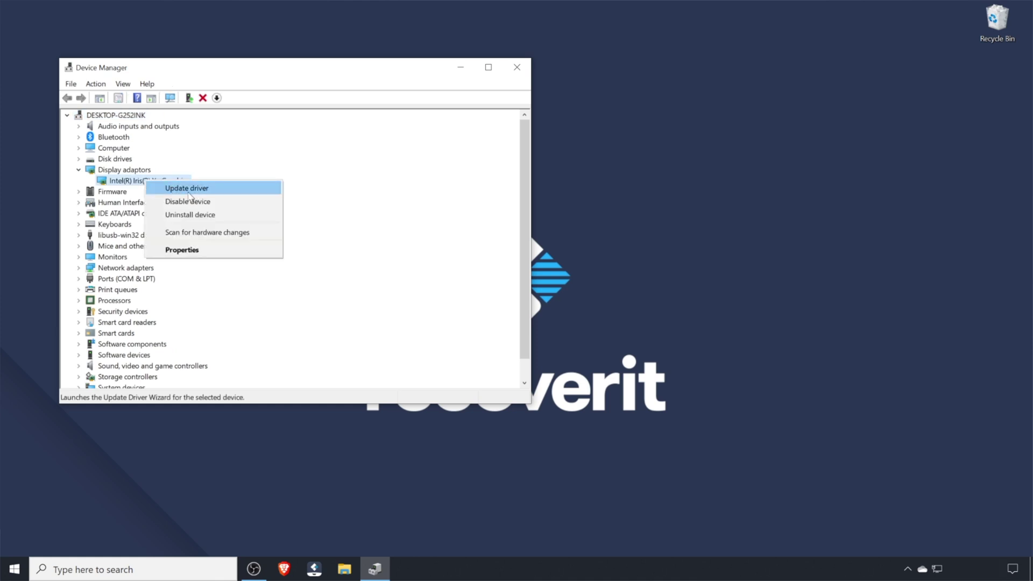
click(174, 190)
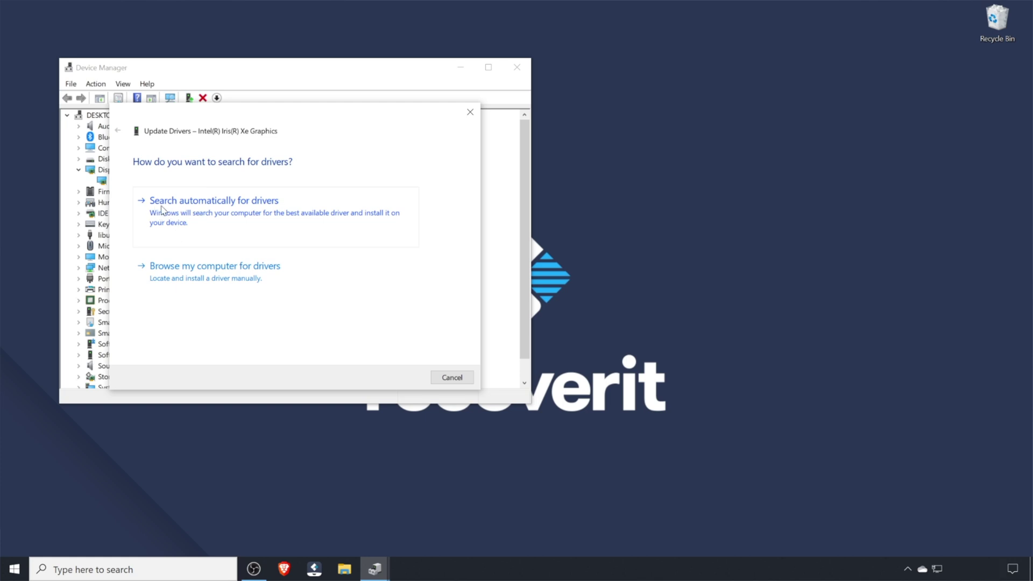
click(211, 217)
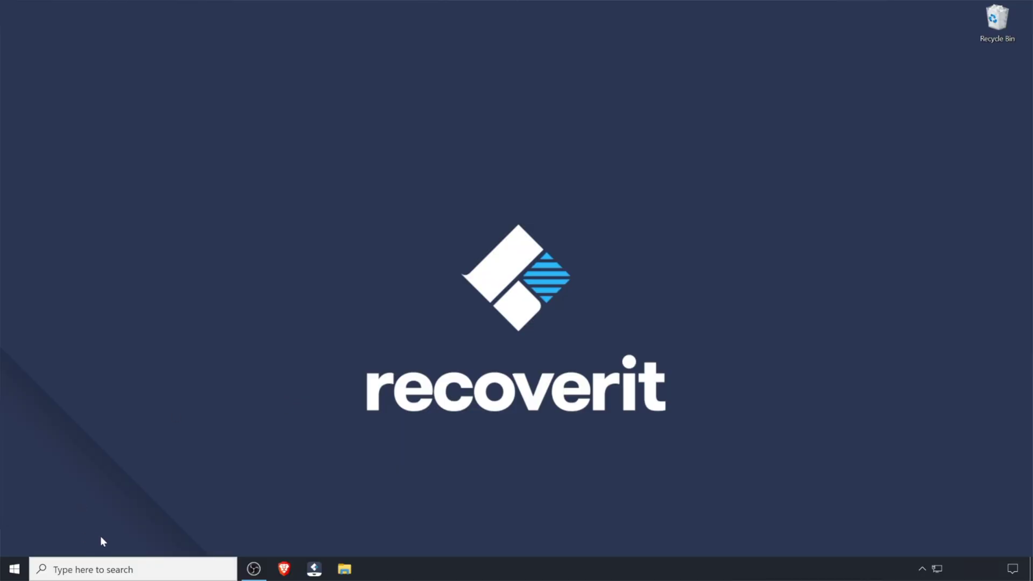
- Search for 'mem' and launch Windows Memory Diagnostic from the results
click(100, 569)
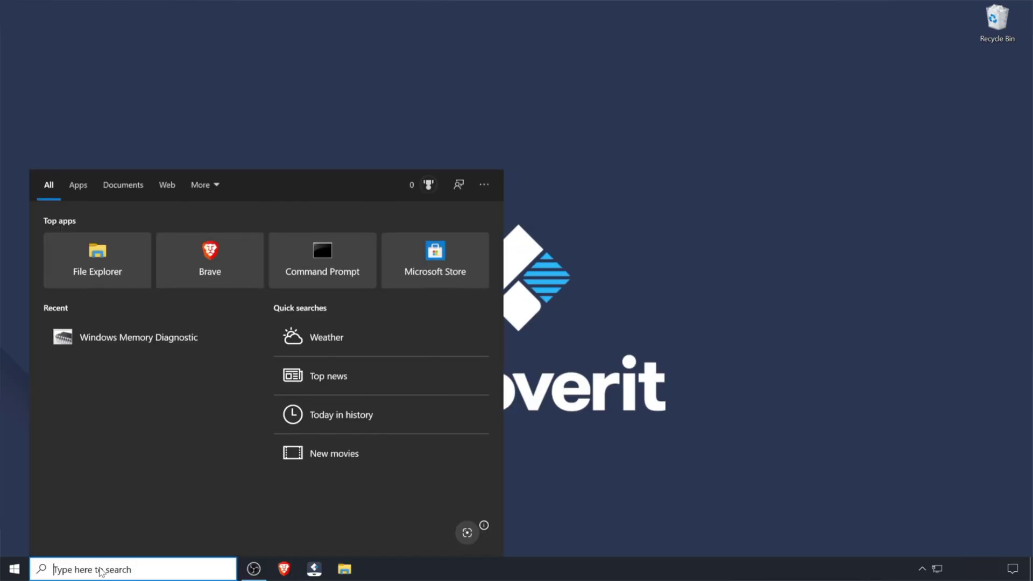
text(mem)
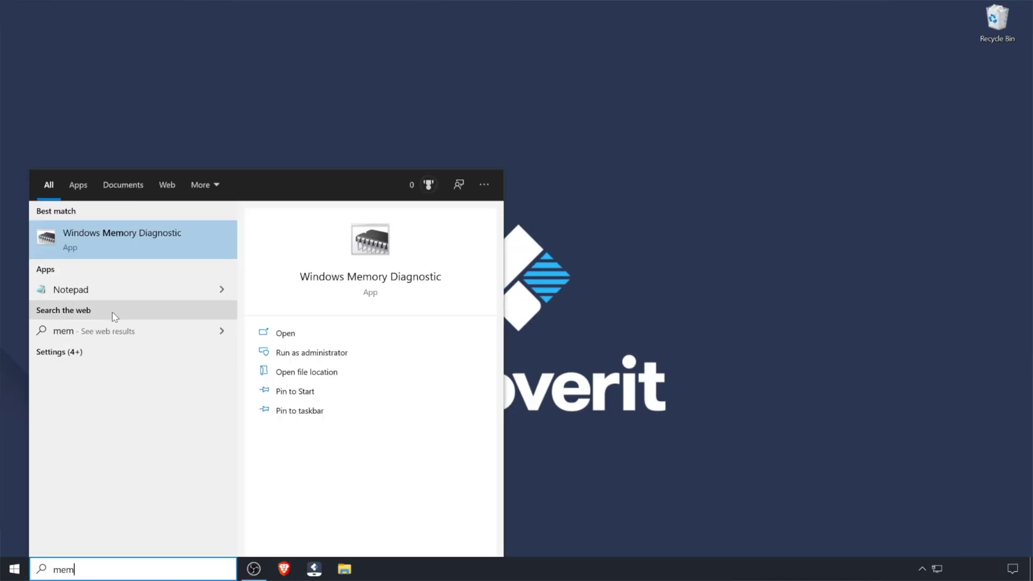
click(156, 243)
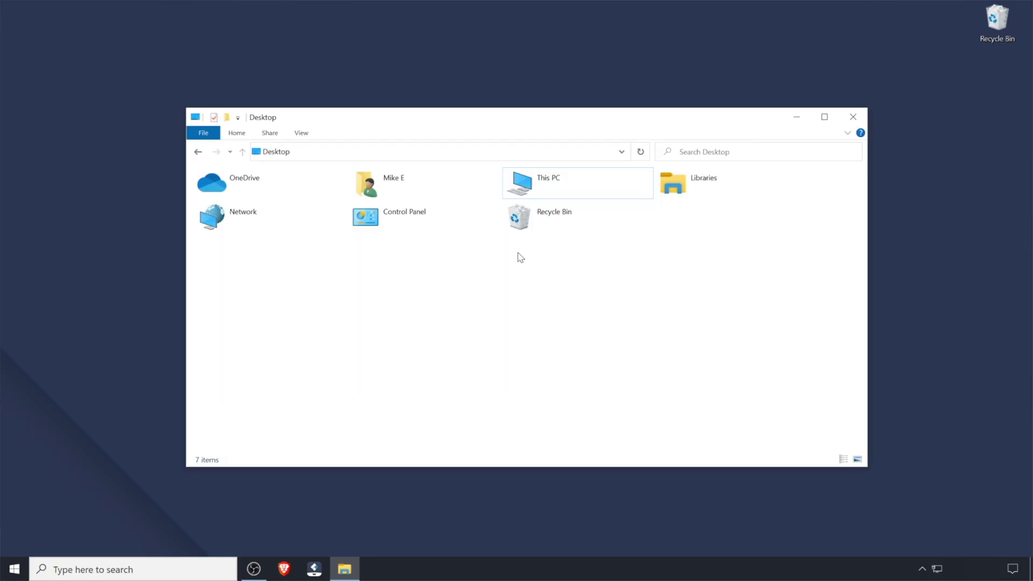
- Open Advanced system settings from This PC's Properties
click(559, 193)
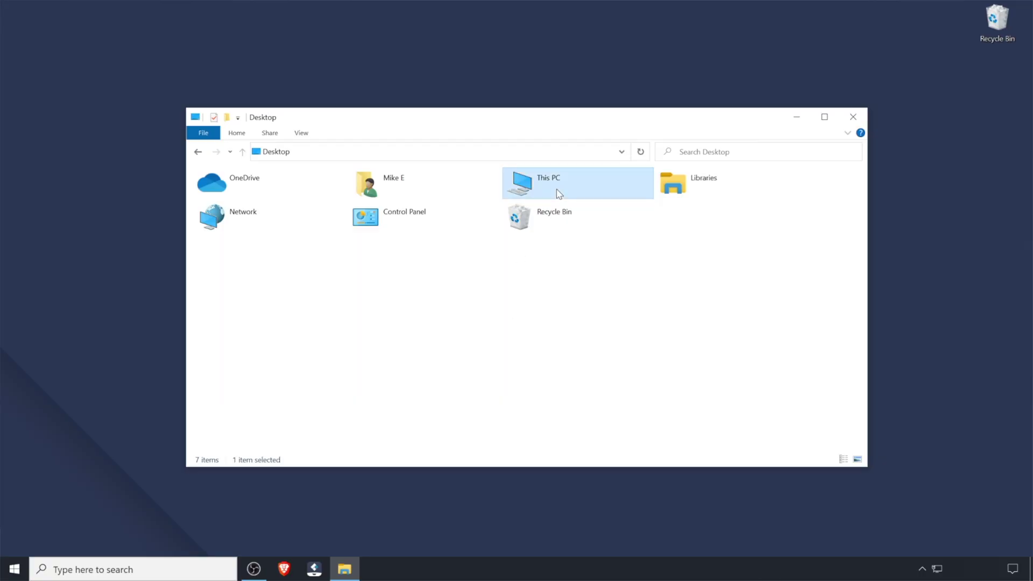
right_click(557, 189)
click(605, 344)
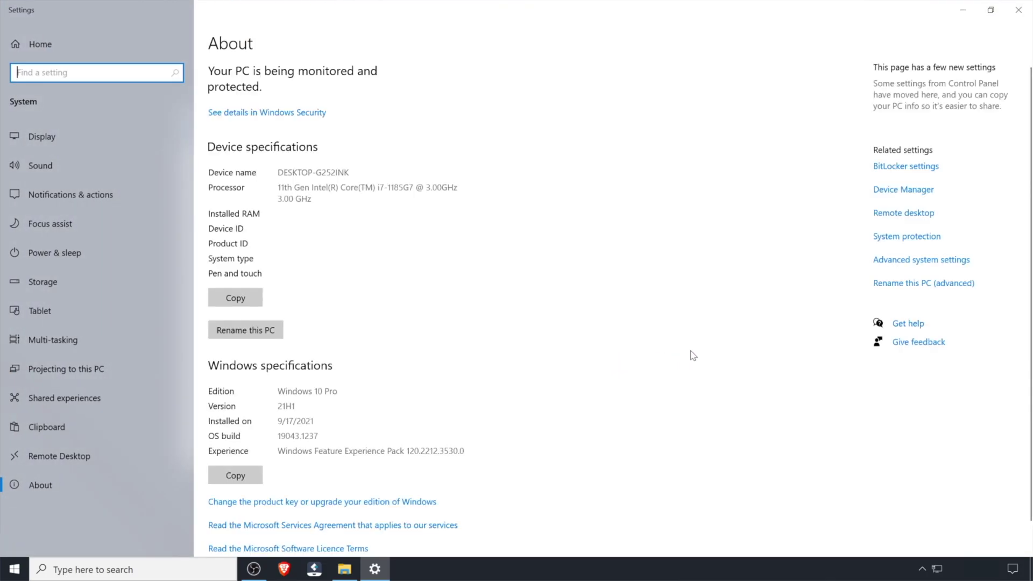
click(931, 262)
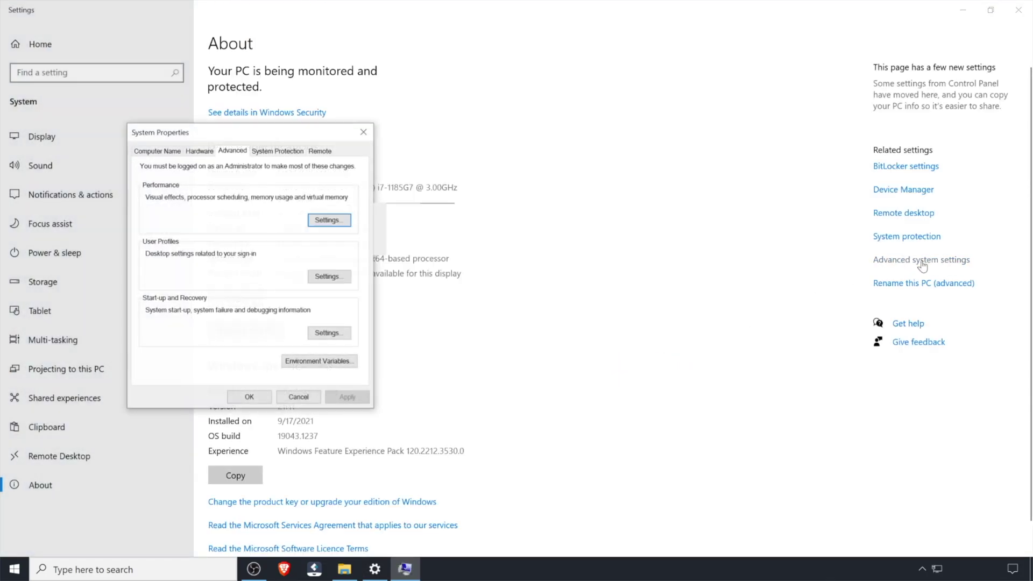
drag(293, 139, 384, 99)
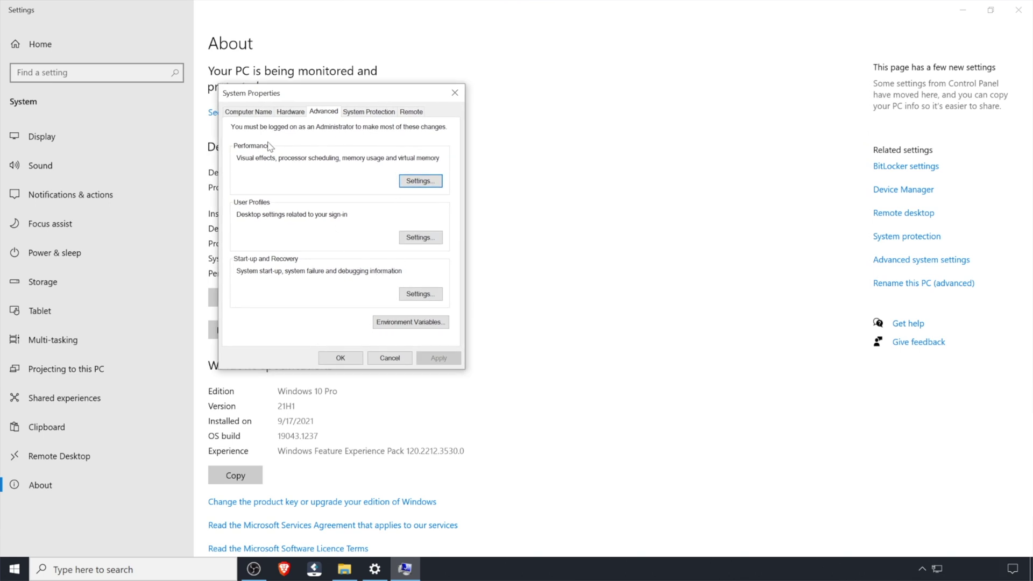
- In Performance Options' virtual memory settings, uncheck Automatically manage paging file size
click(417, 181)
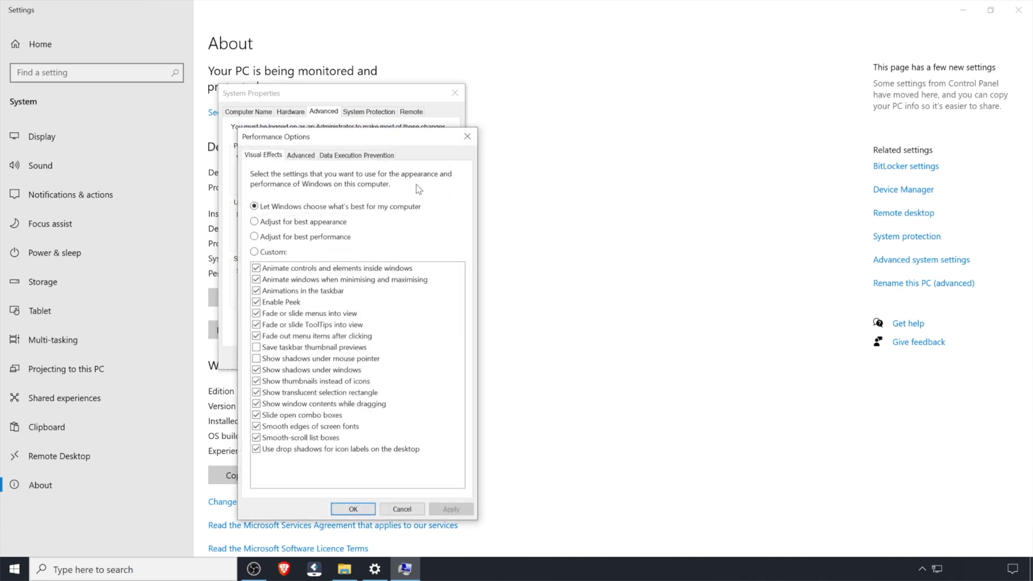
click(301, 157)
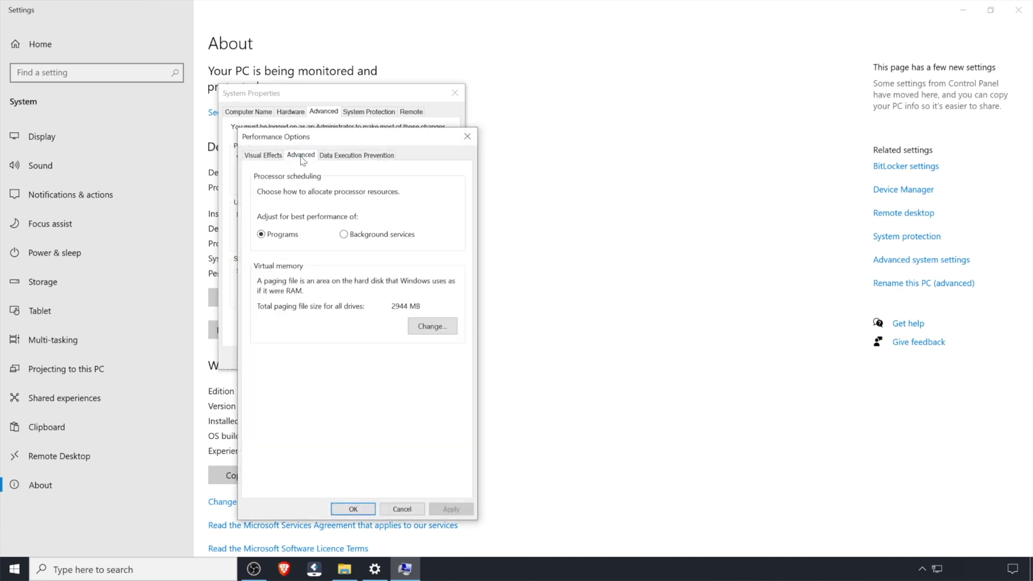
click(427, 325)
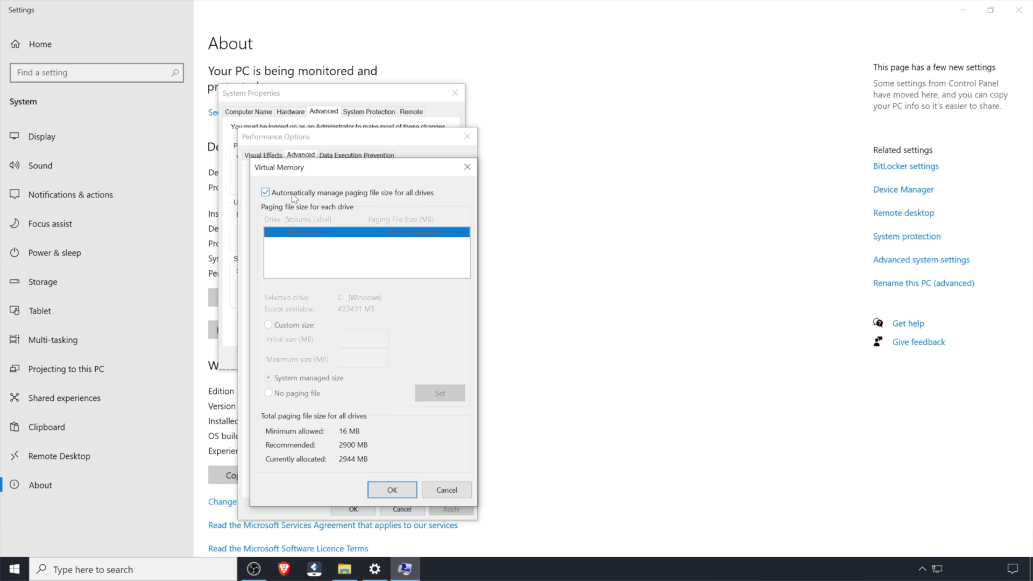
click(266, 193)
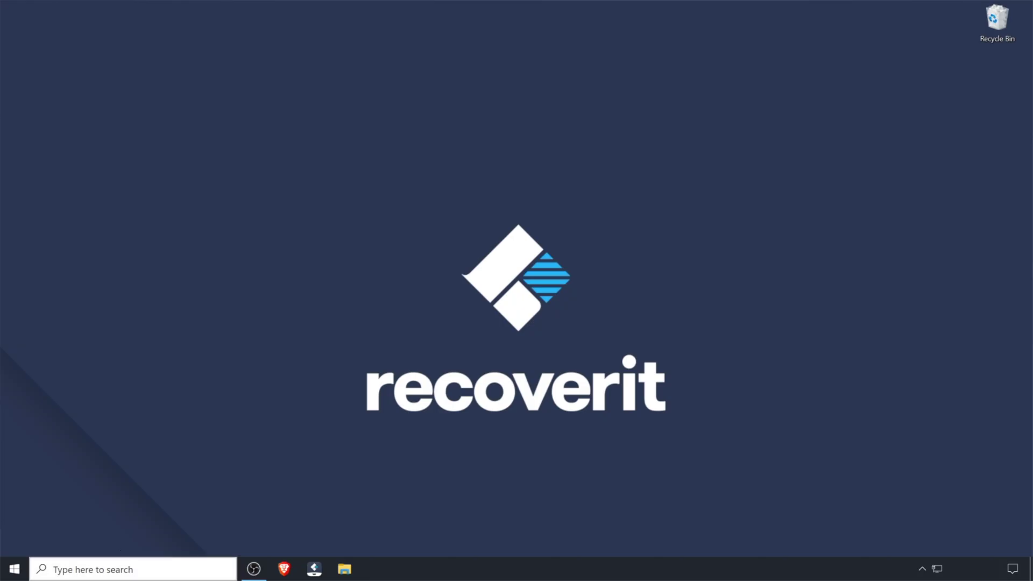
- Launch Command Prompt as administrator from a 'cmd' search
click(117, 571)
text(cmd)
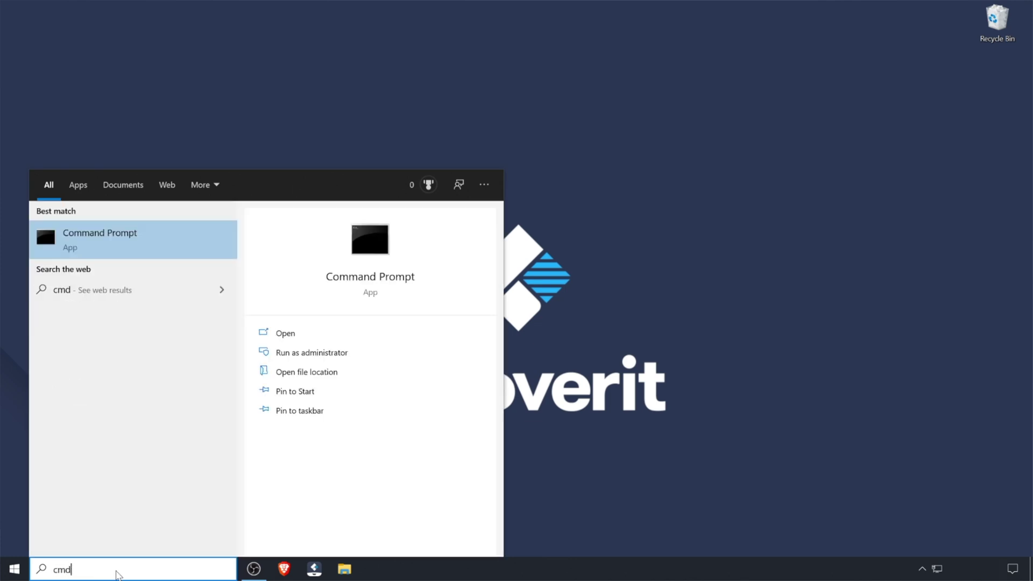
right_click(157, 249)
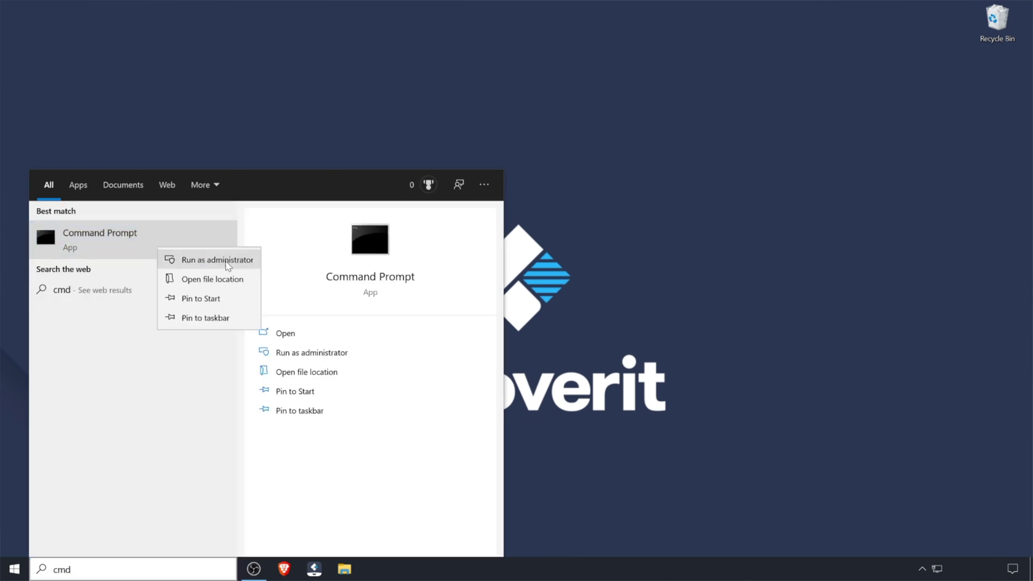
click(220, 260)
click(509, 360)
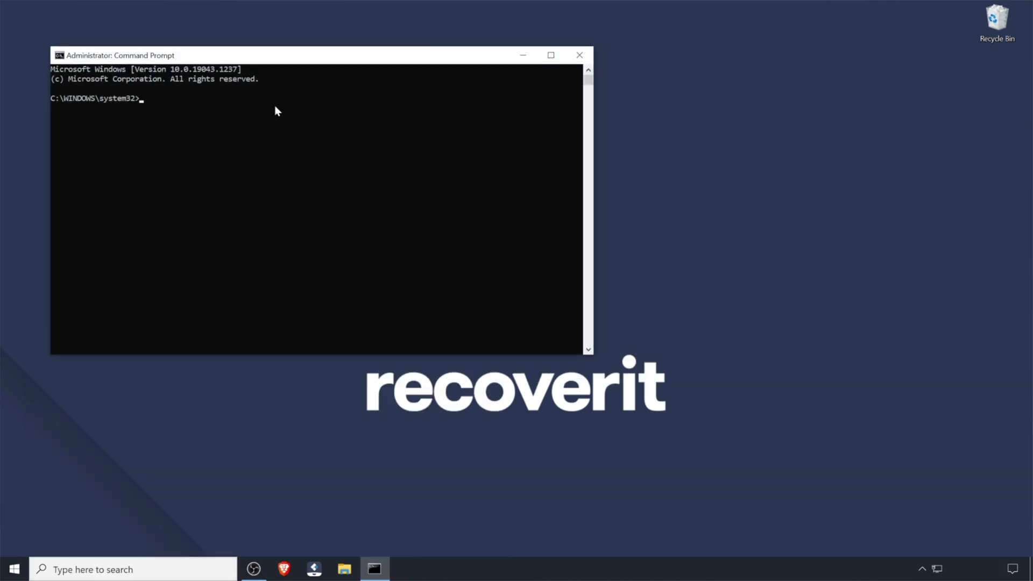
- Run chkdsk C: /f/x/r in the administrator Command Prompt
drag(306, 65, 444, 142)
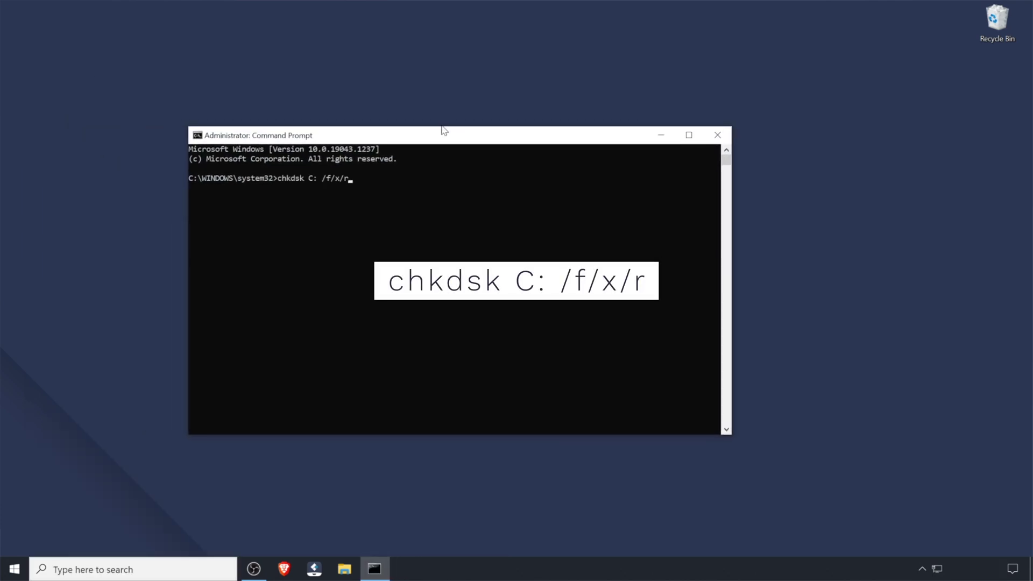
text(chkdsk C: /f/x/r)
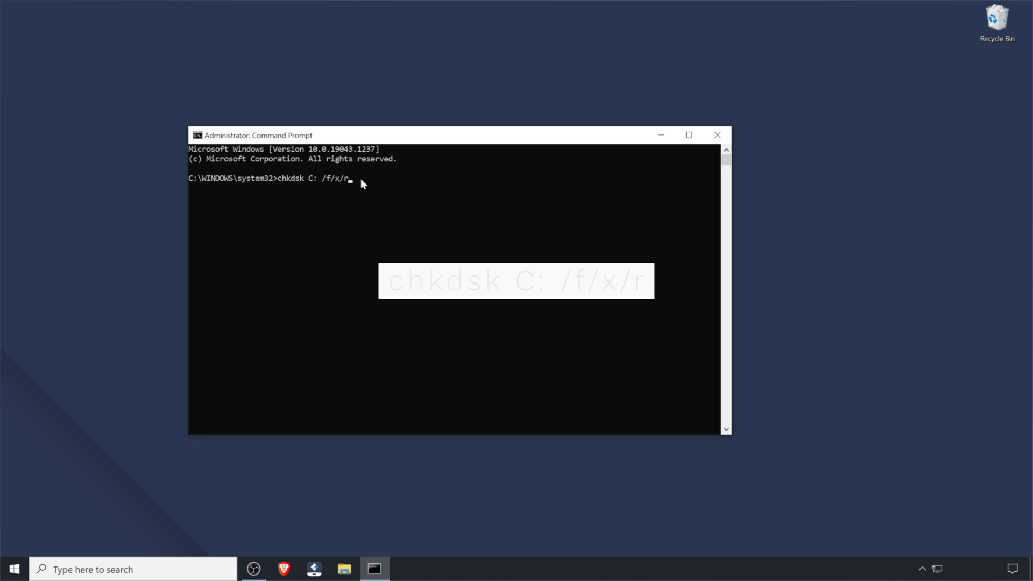
key(Return)
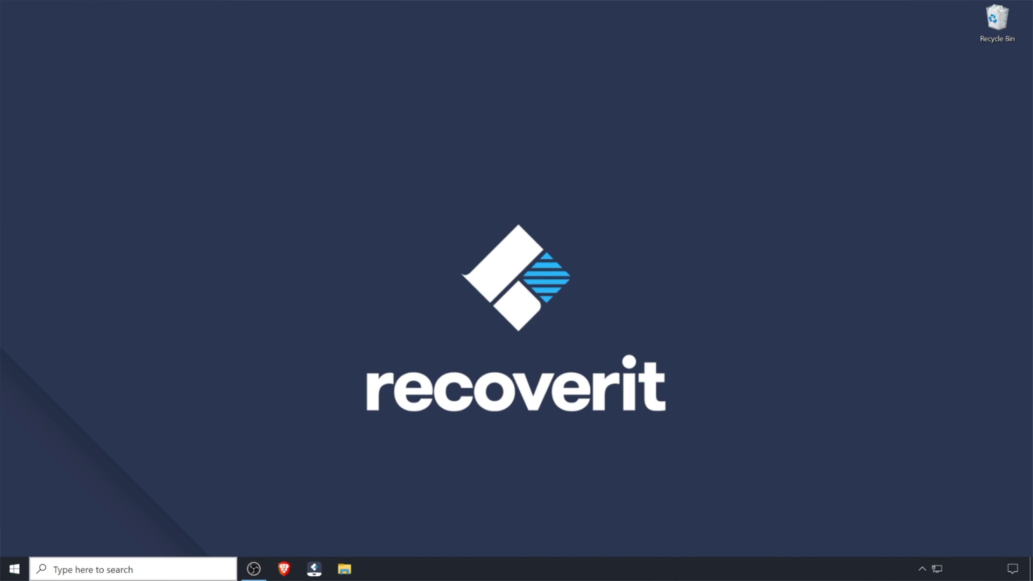
- Run the sfc /scannow system file check in a new administrator Command Prompt
click(141, 569)
text(cmd)
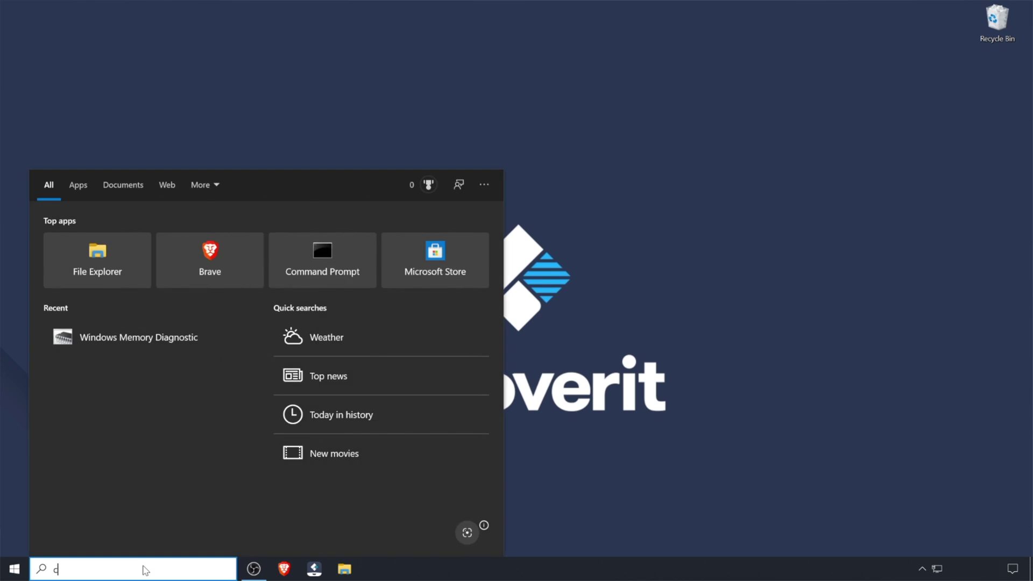
right_click(160, 248)
click(208, 258)
click(495, 361)
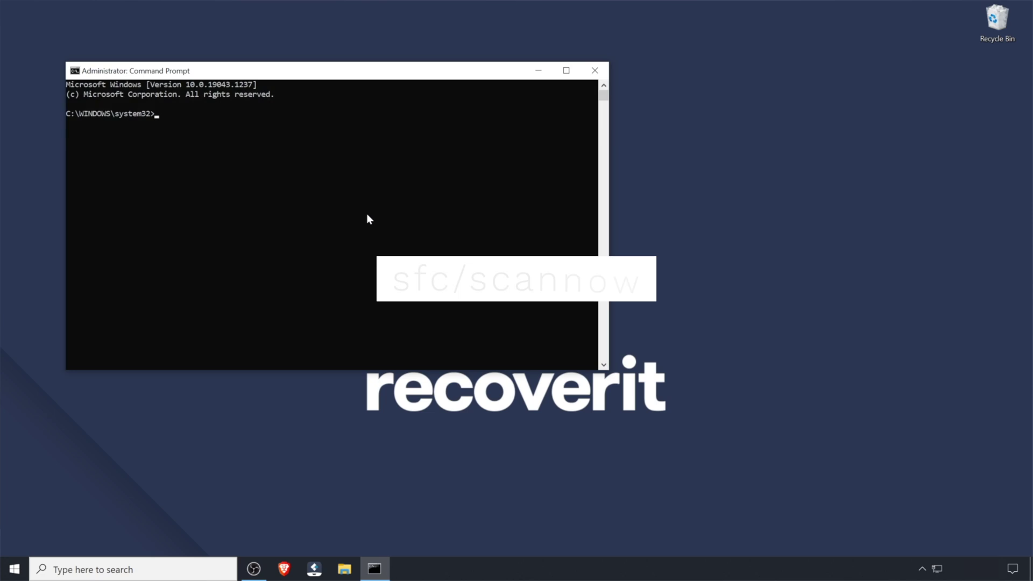
text(sfc/scannow)
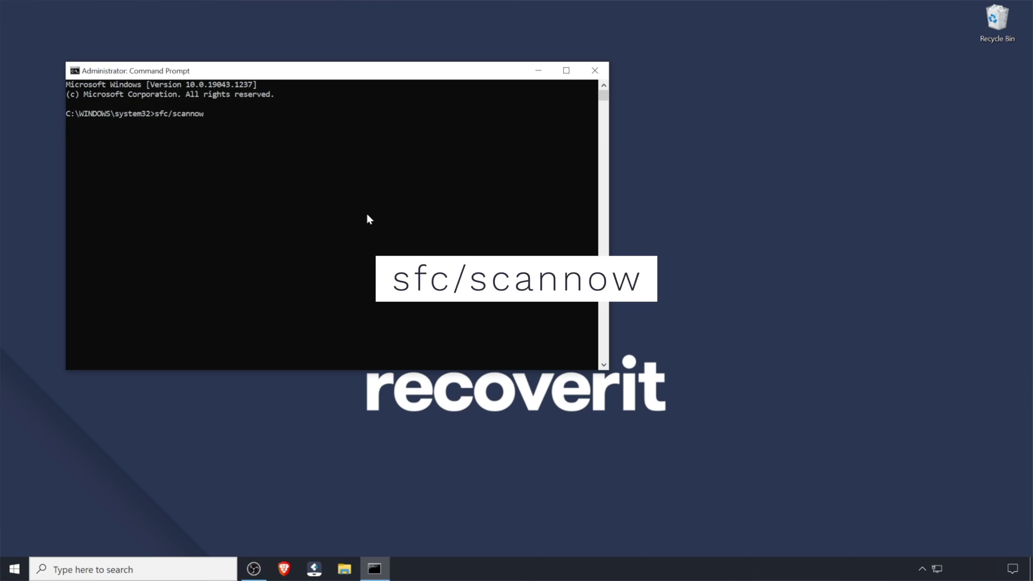
key(Return)
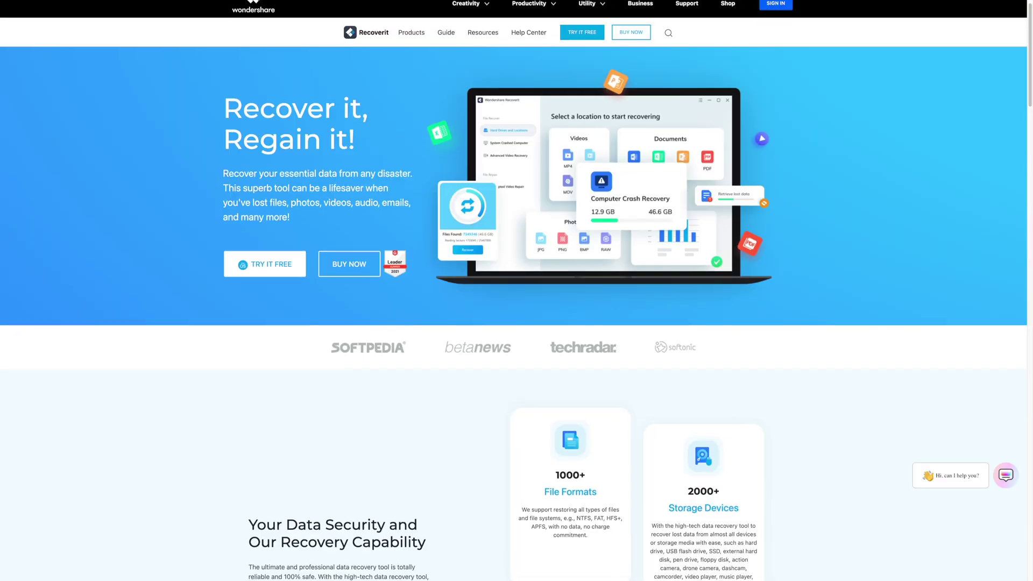
- Scroll the Recoverit homepage down to the Products Family and Flexible Editions section
scroll(517, 290, down, 3)
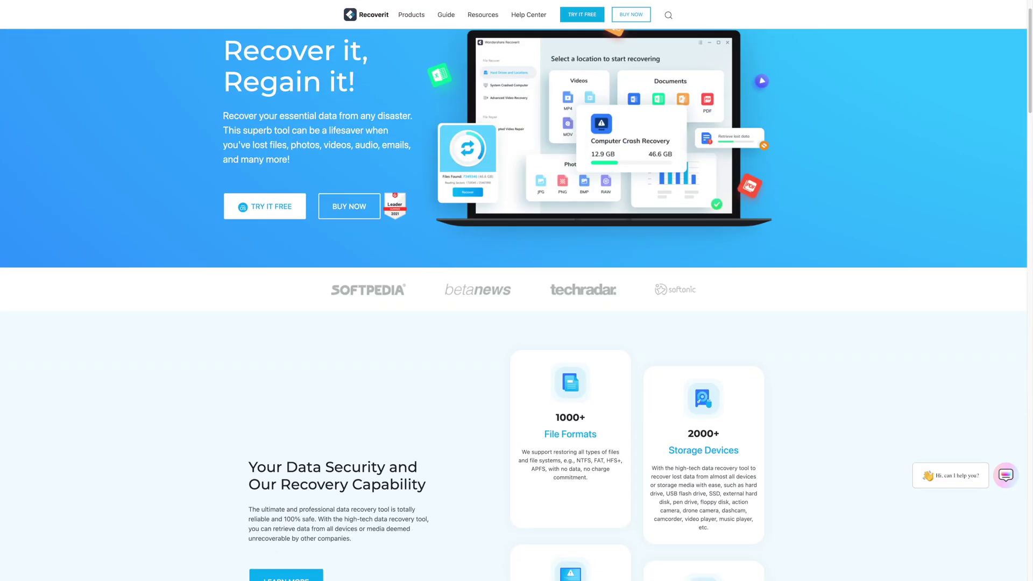
scroll(517, 291, down, 2)
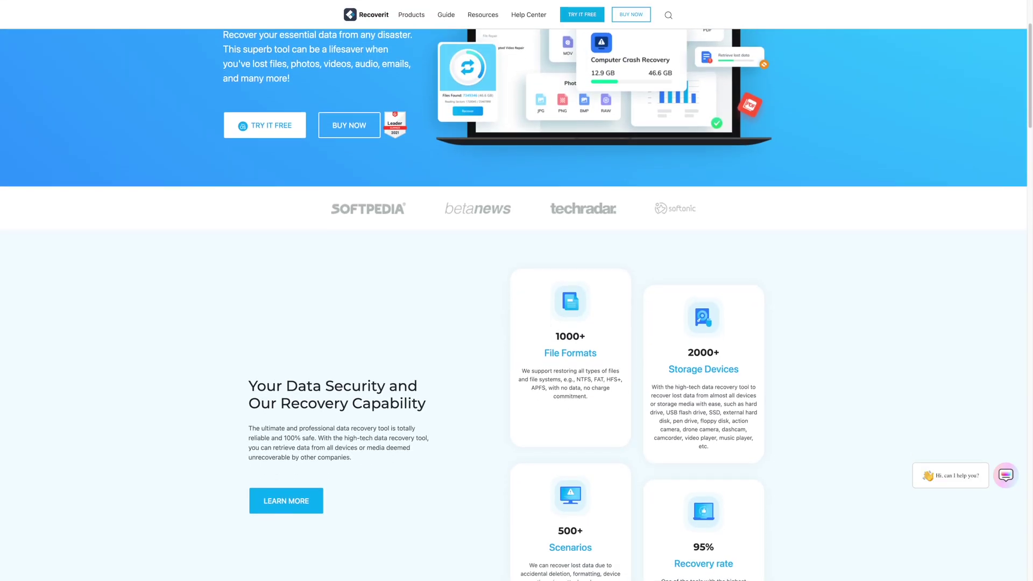
scroll(516, 291, down, 3)
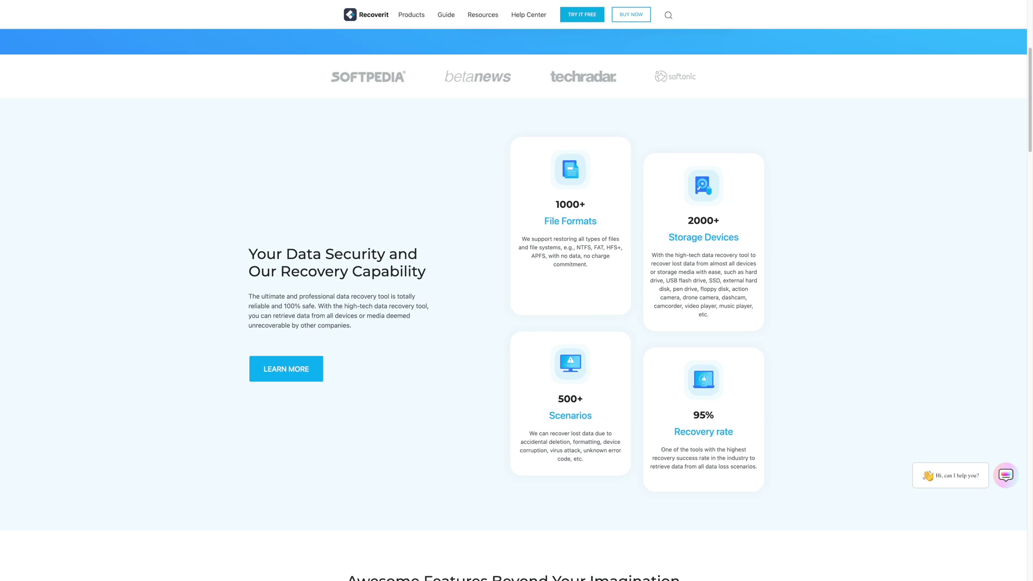
scroll(517, 290, down, 4)
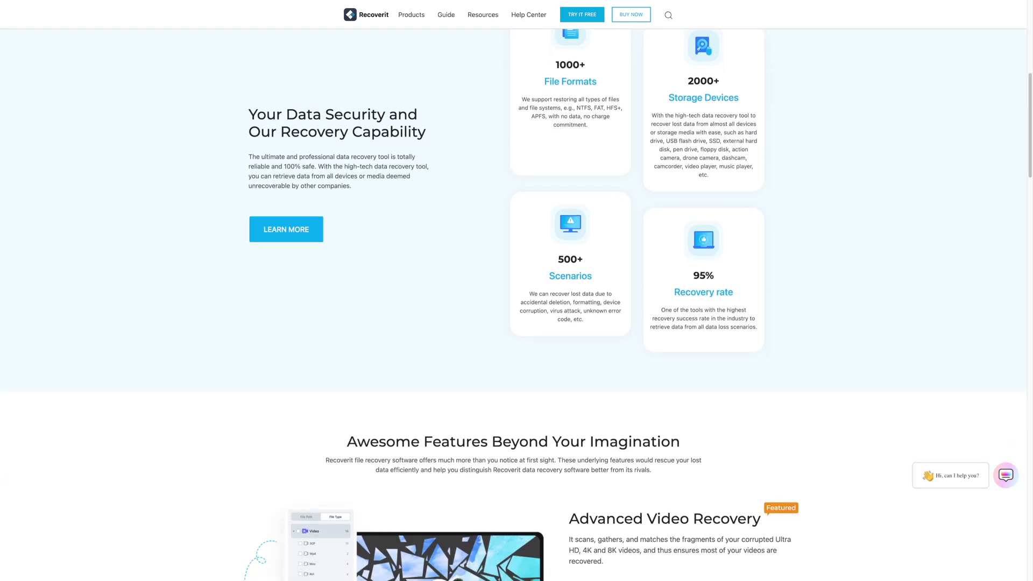
scroll(516, 291, down, 4)
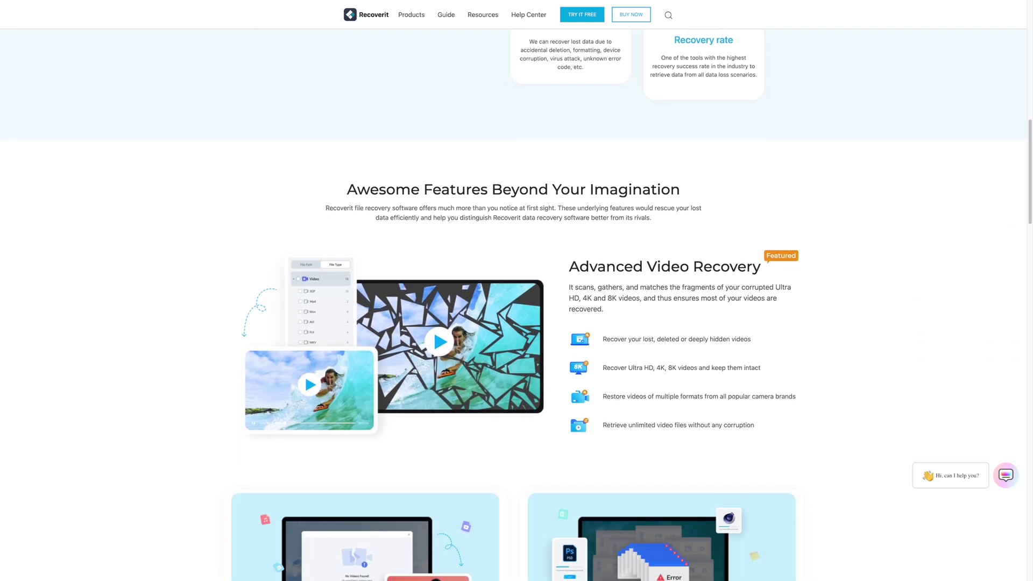
scroll(517, 290, down, 3)
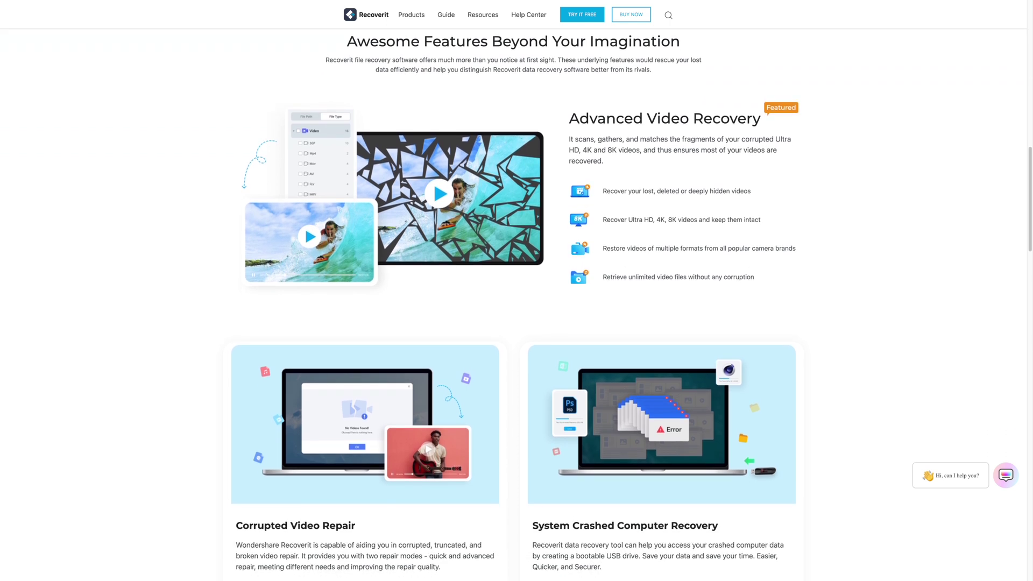
scroll(517, 290, down, 2)
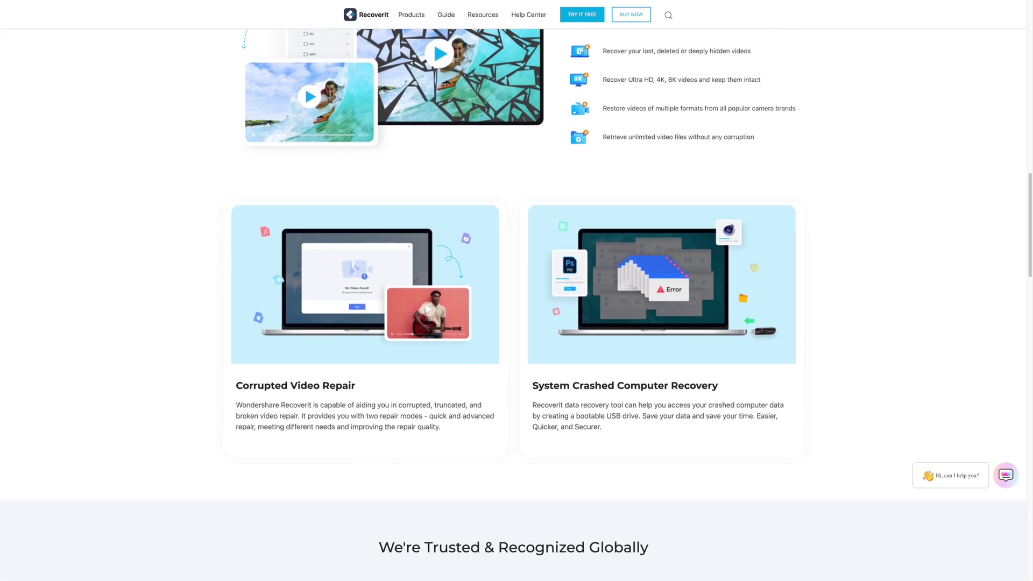
scroll(517, 291, down, 3)
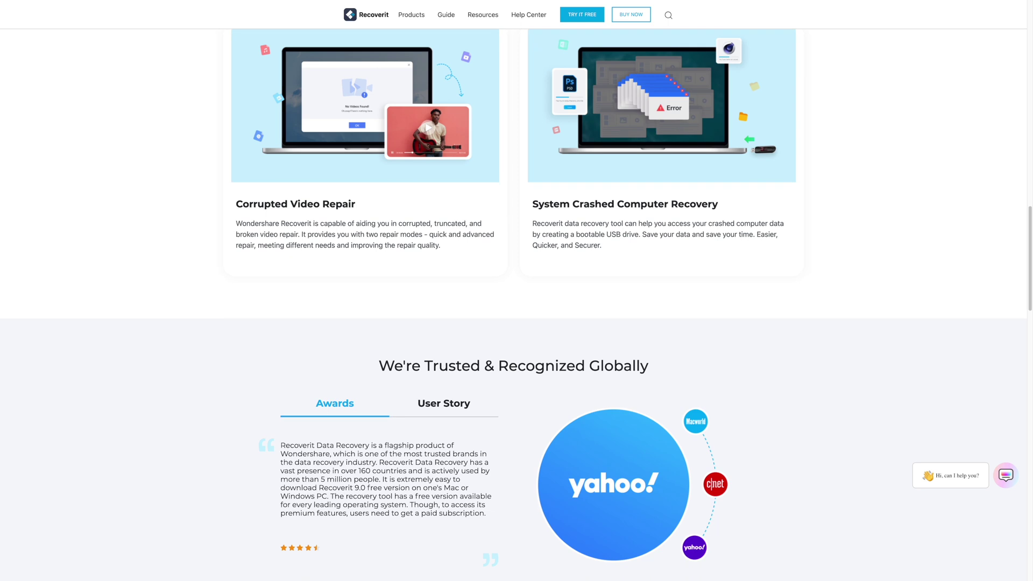
scroll(517, 291, down, 5)
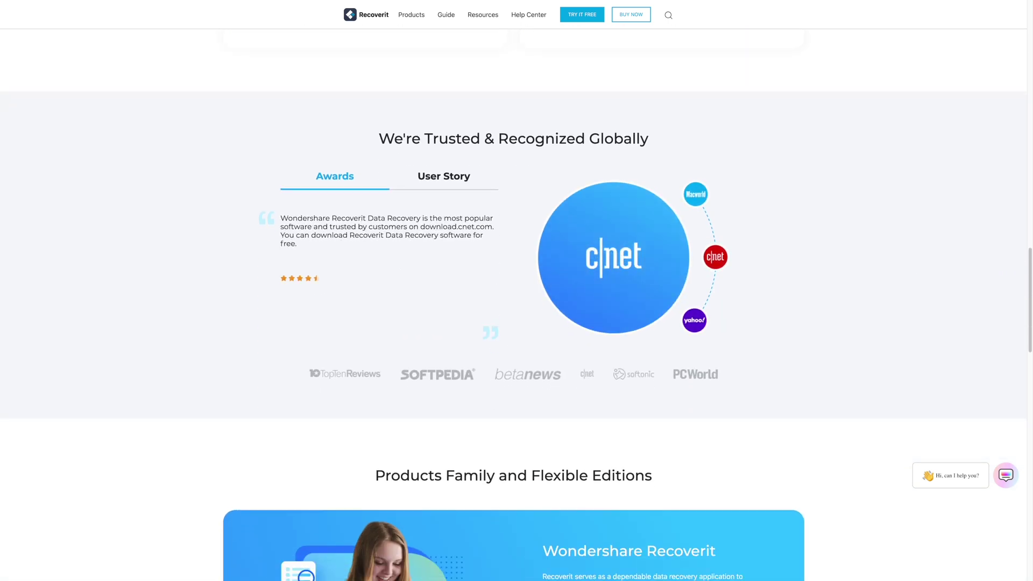
scroll(517, 290, down, 5)
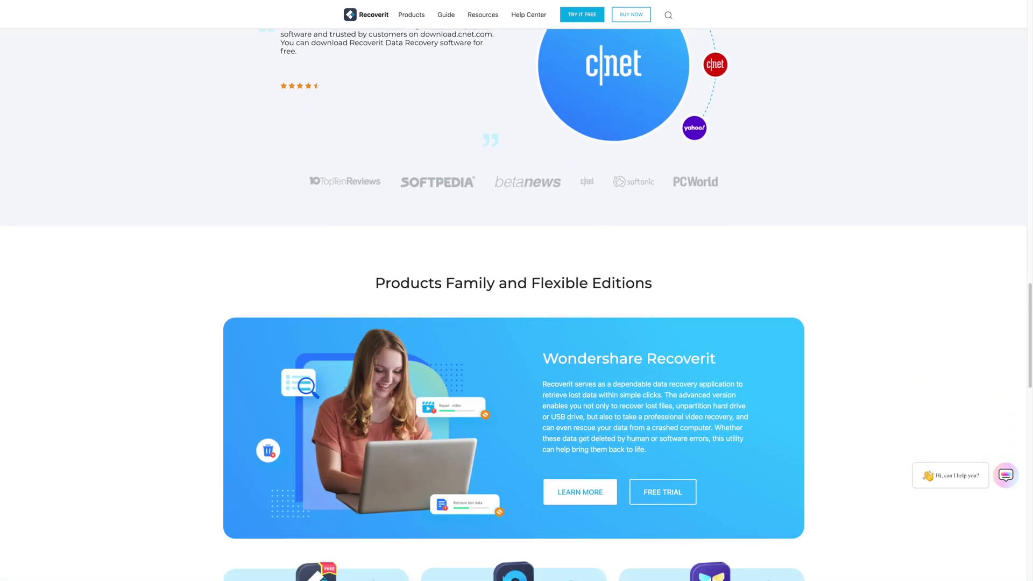
scroll(517, 291, down, 2)
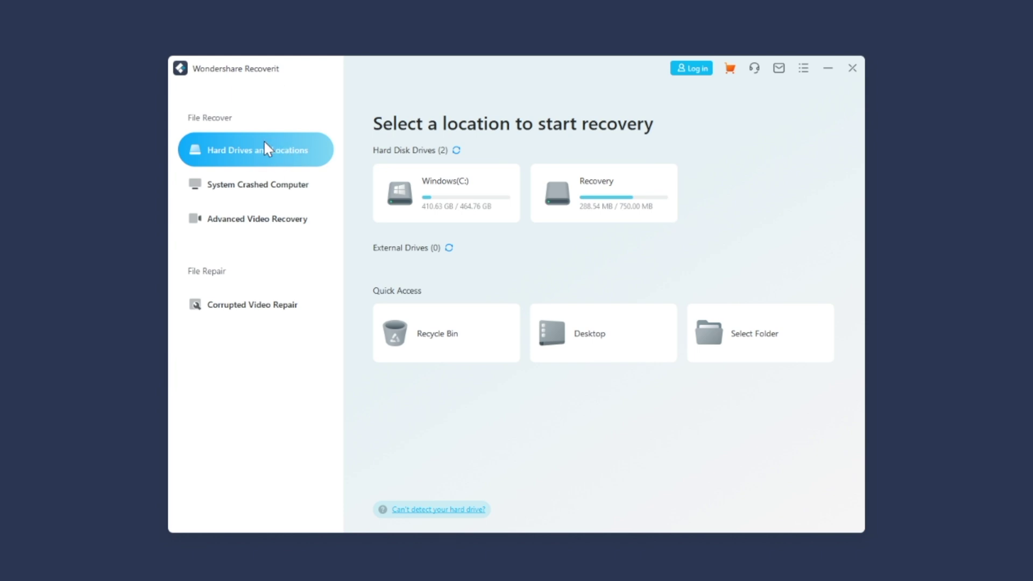
- Scan the Windows (C:) drive card under Hard Drives and Locations
mouse_move(610, 218)
mouse_move(413, 193)
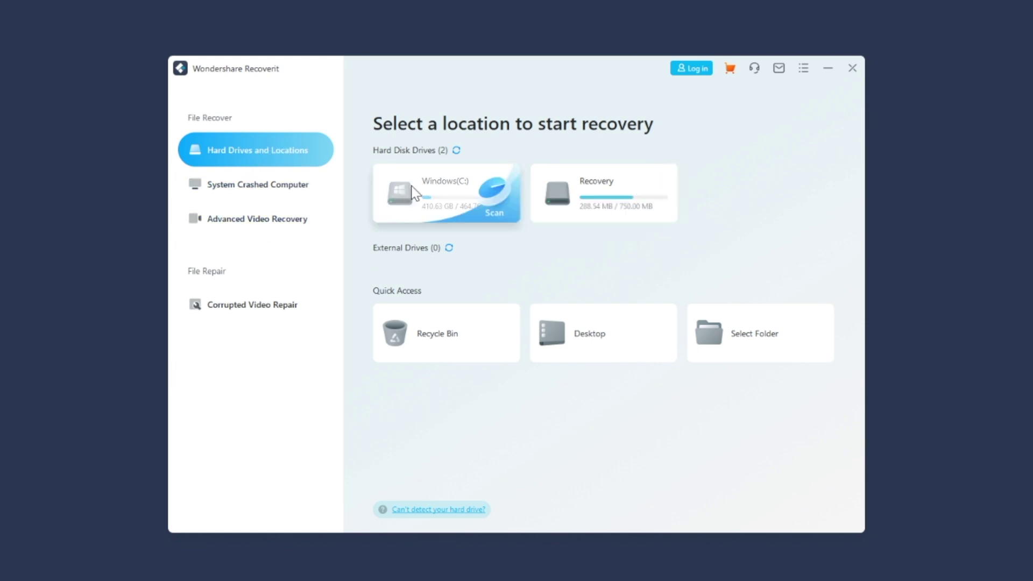
click(490, 204)
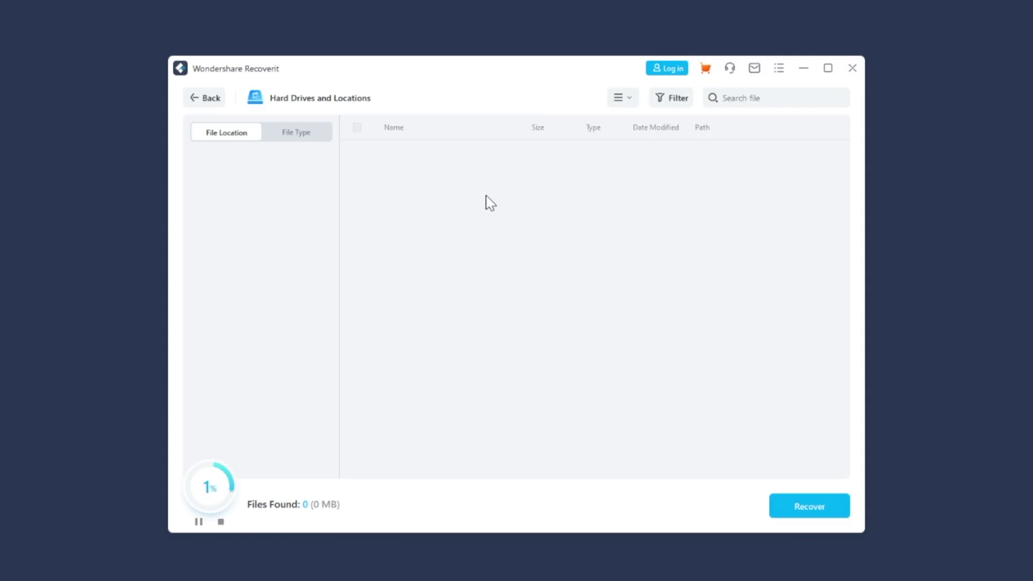